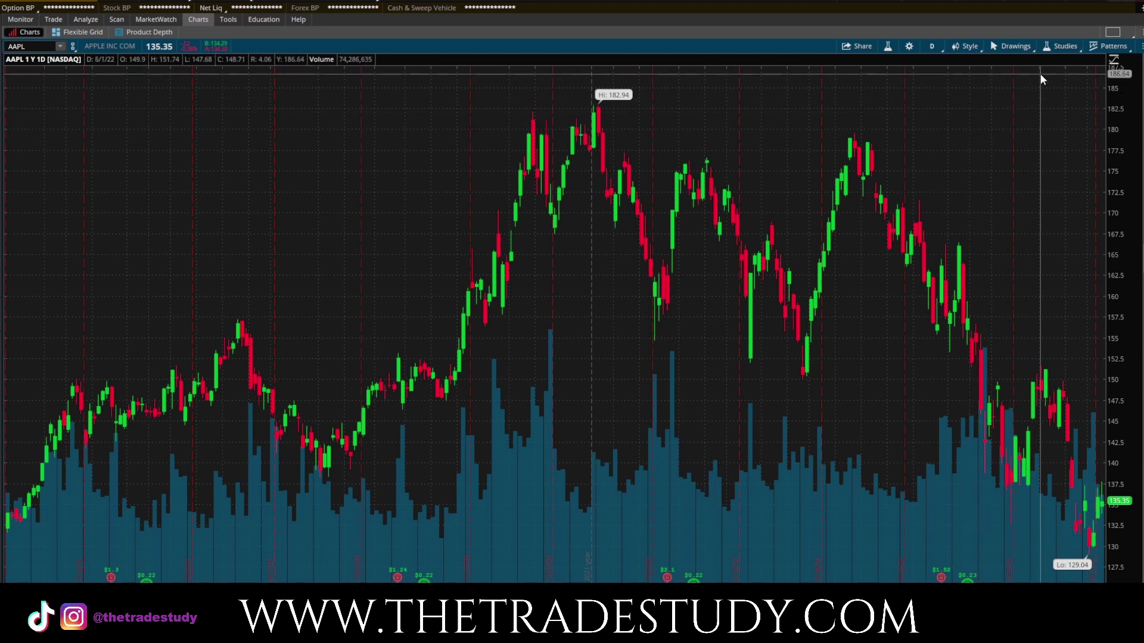
Add a 9-period SimpleMovingAvg study on CLOSE to the AAPL daily chart
{"action": "left_click", "coordinate": [1058, 51]}
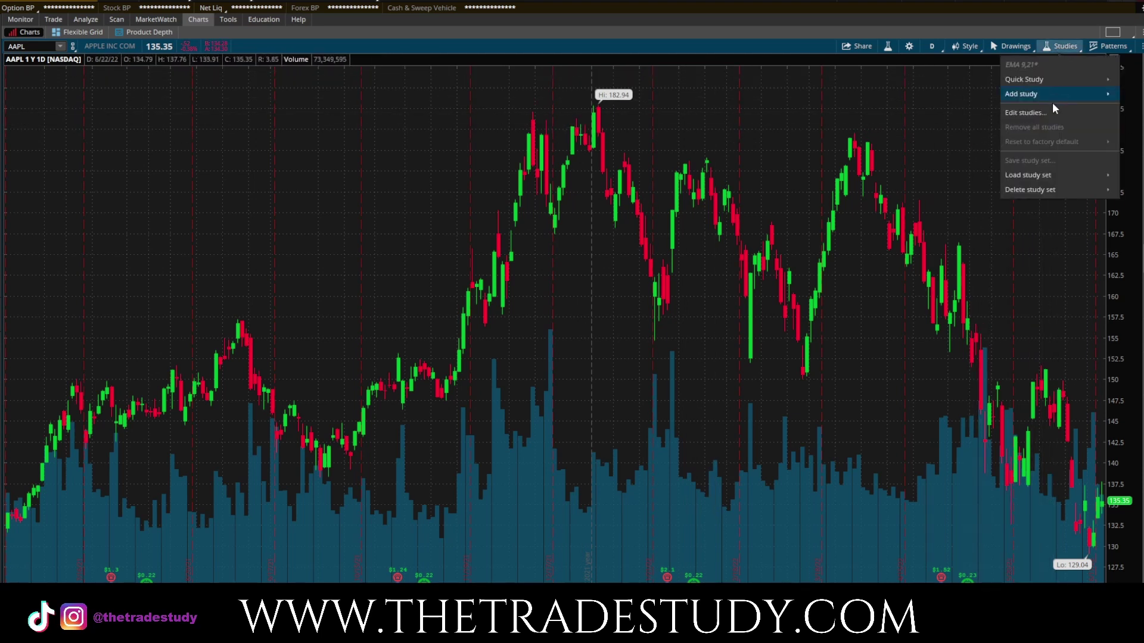
{"action": "mouse_move", "coordinate": [1030, 96]}
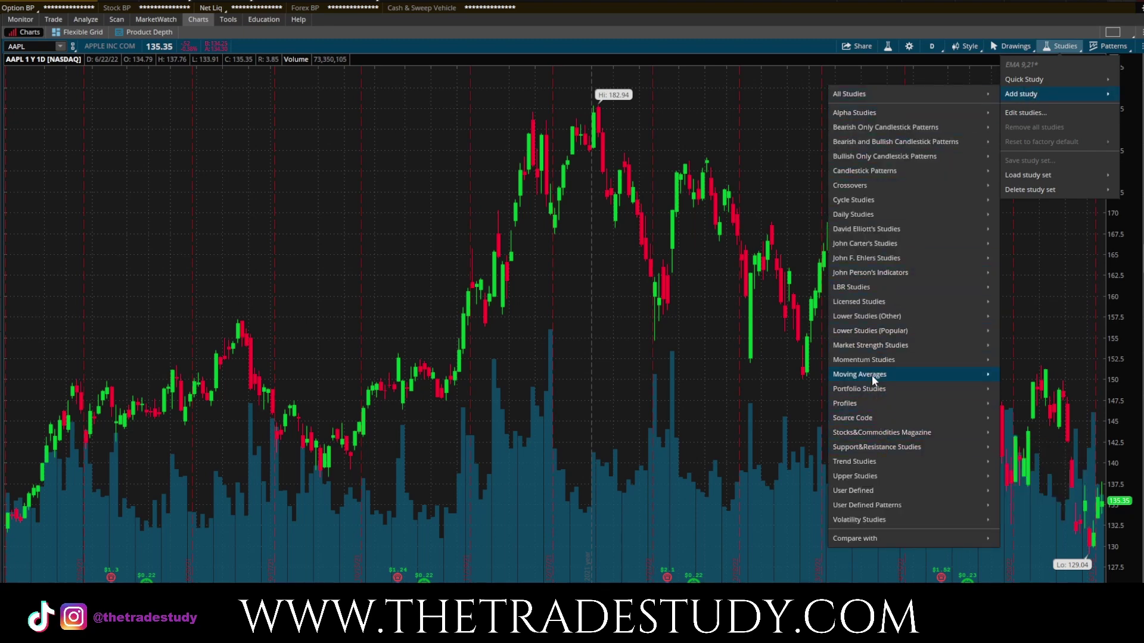
{"action": "mouse_move", "coordinate": [871, 374]}
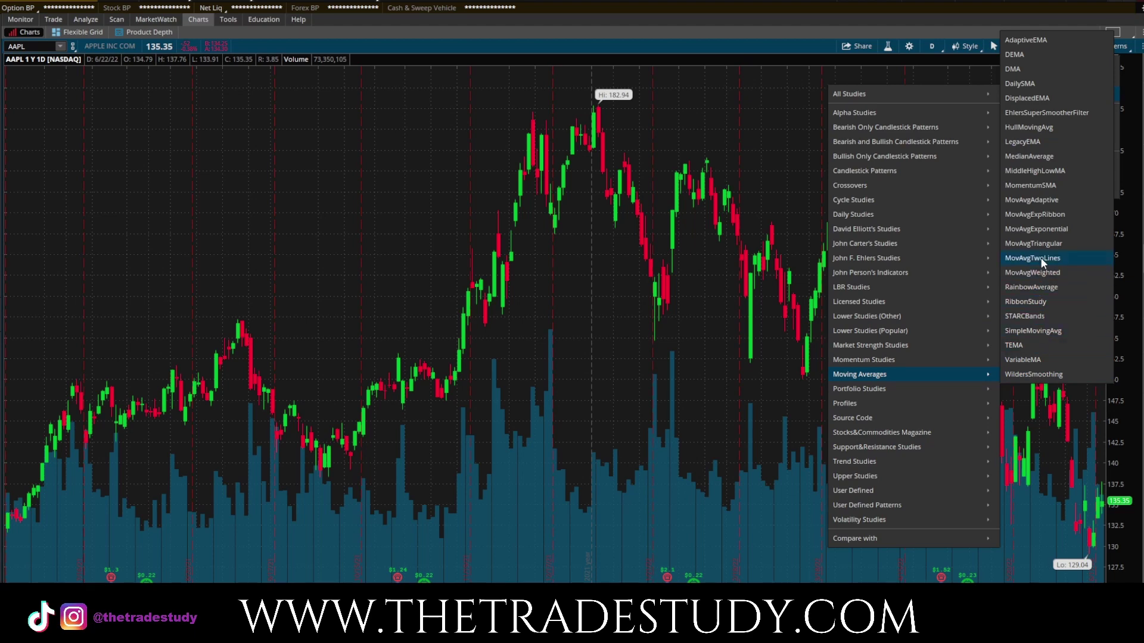
{"action": "left_click", "coordinate": [1035, 331]}
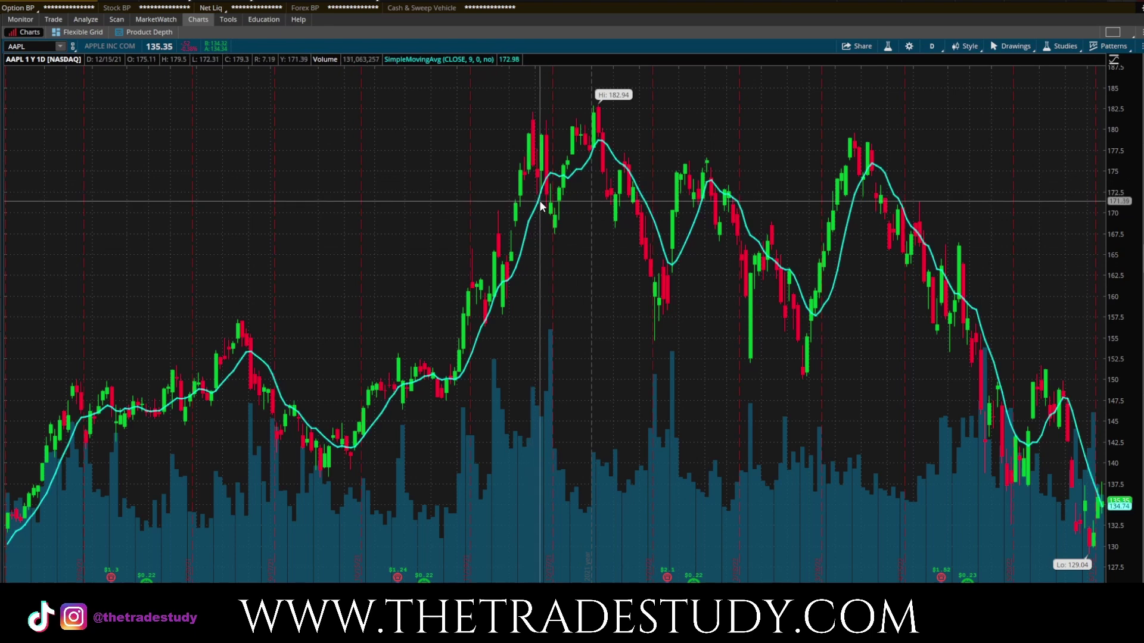
Open the moving average's Edit study settings and change its length from 9 to 50
{"action": "right_click", "coordinate": [540, 203]}
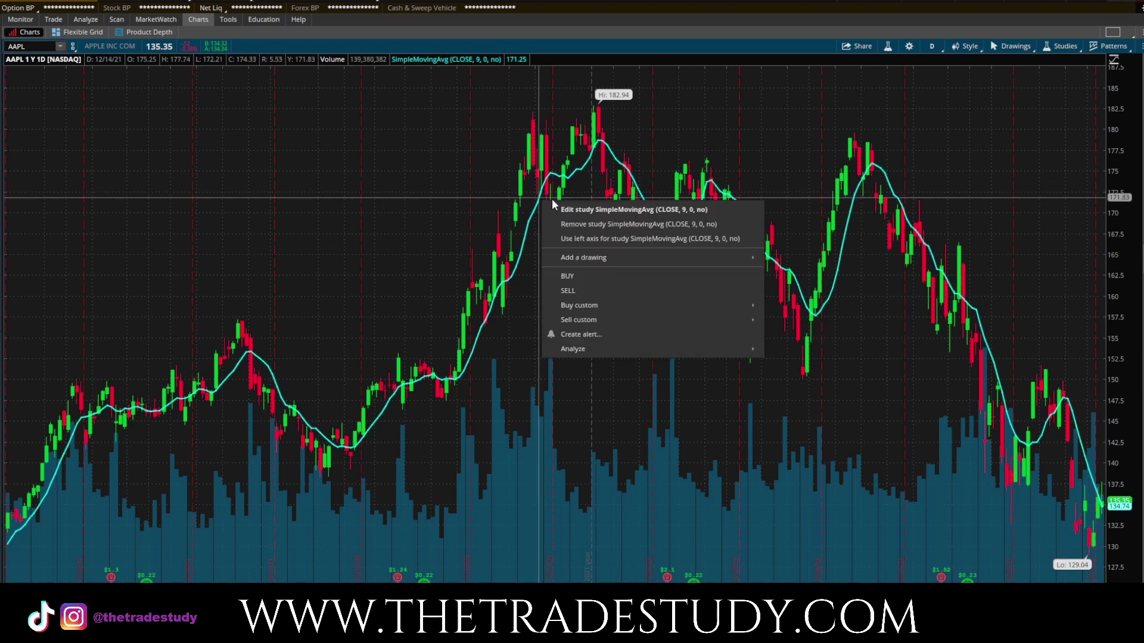
{"action": "left_click", "coordinate": [618, 211]}
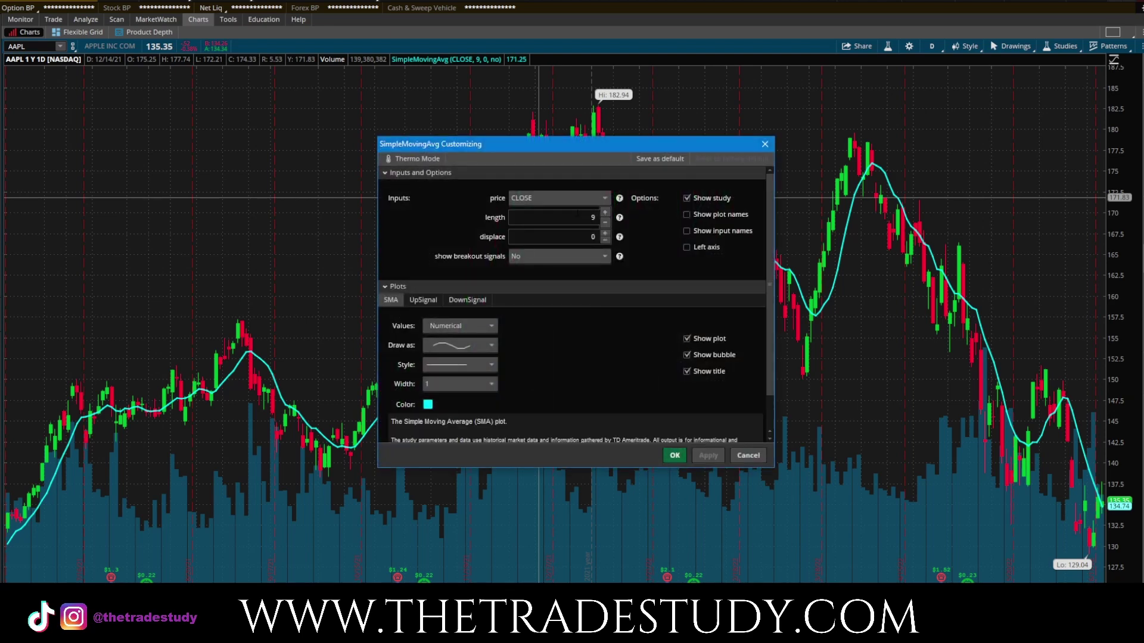
{"action": "double_click", "coordinate": [590, 218]}
{"action": "type", "text": "50"}
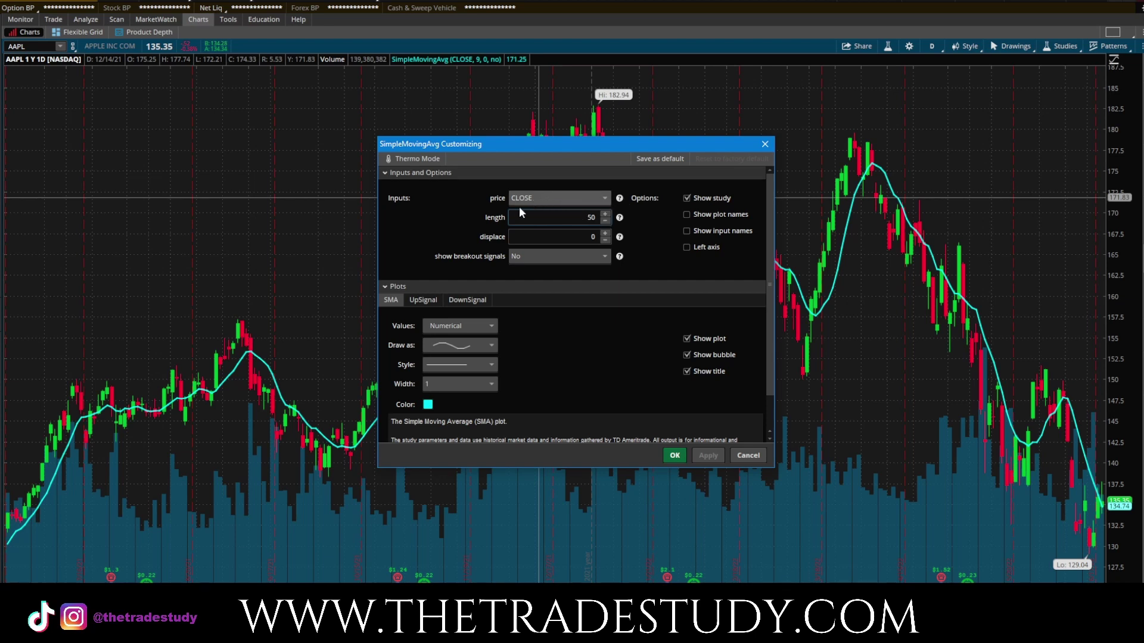
View help for the price, length, displace and breakout signals inputs, and turn on plot names
{"action": "left_click", "coordinate": [620, 197]}
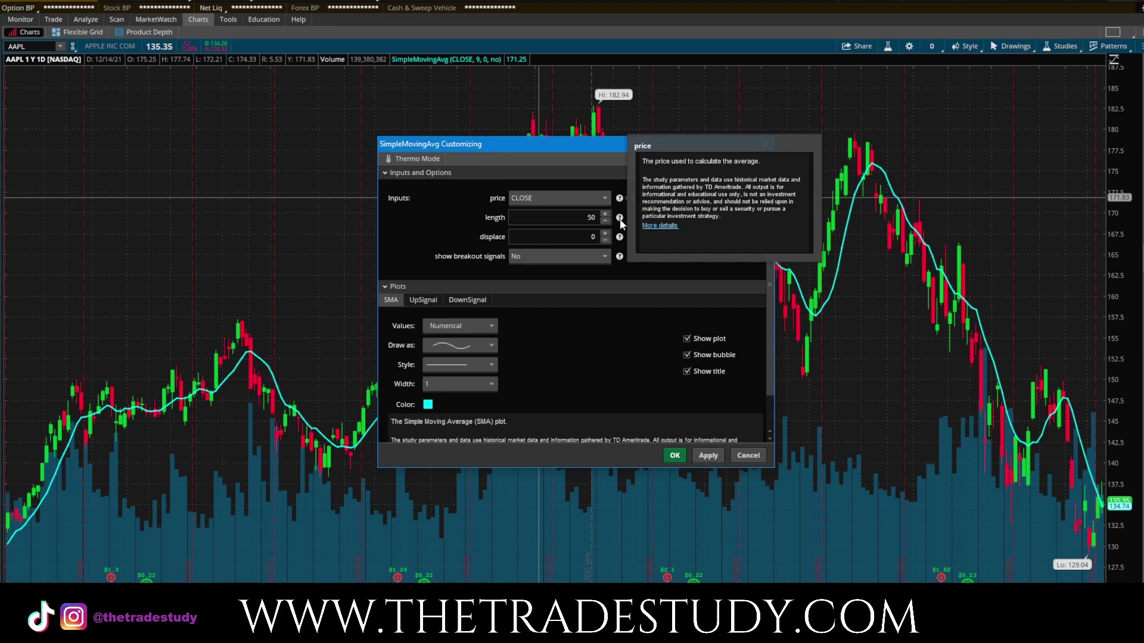
{"action": "left_click", "coordinate": [620, 218]}
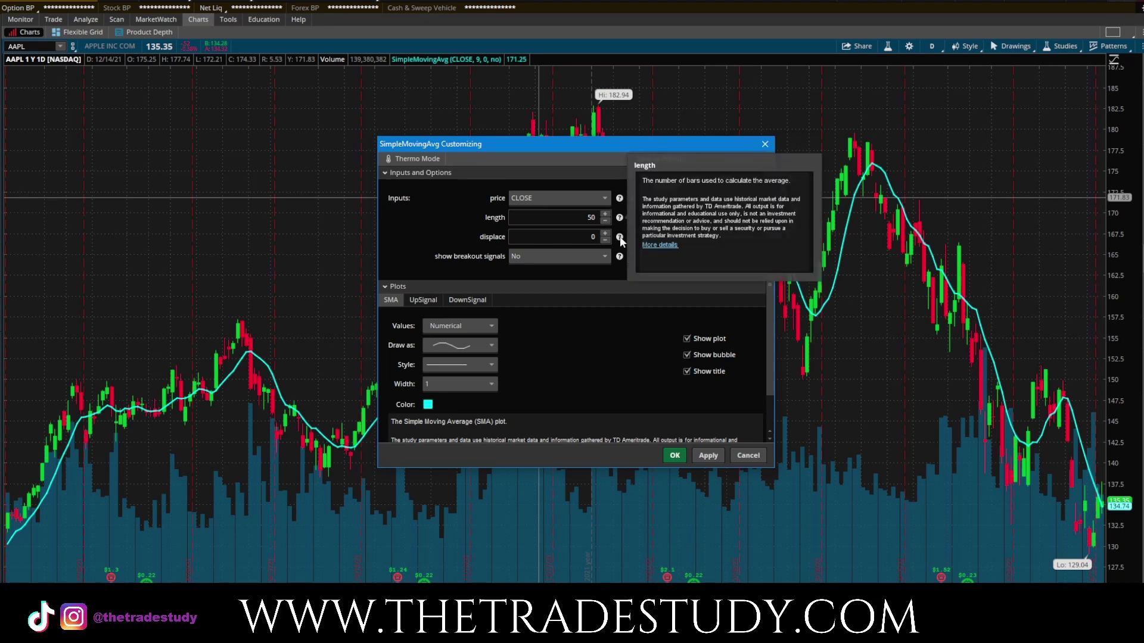
{"action": "left_click", "coordinate": [620, 236]}
{"action": "left_click", "coordinate": [619, 260]}
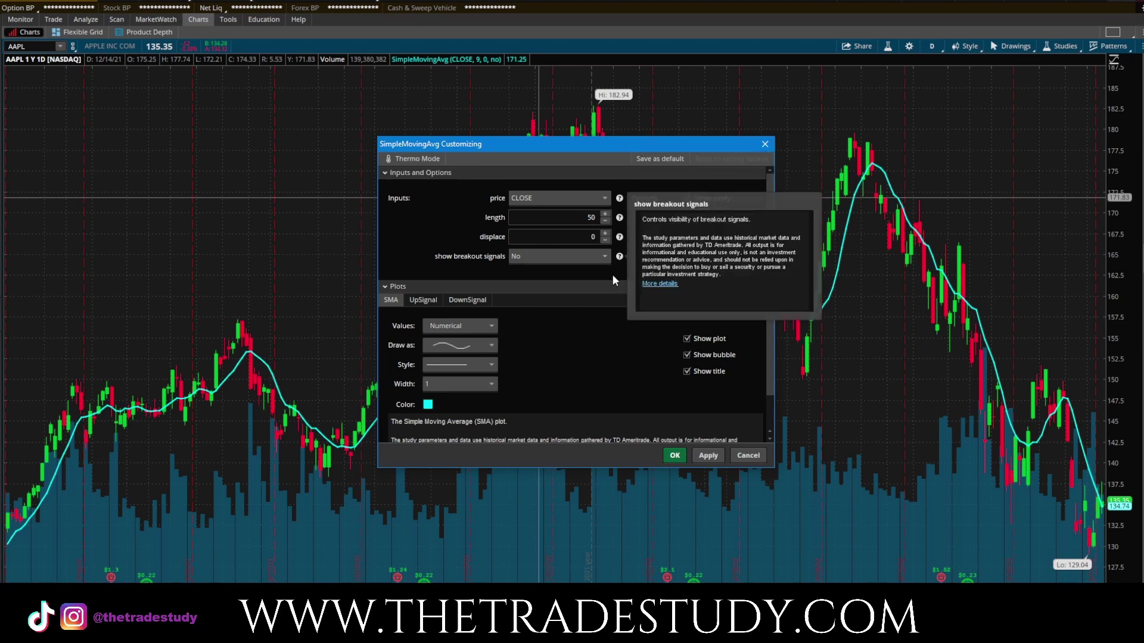
{"action": "left_click", "coordinate": [699, 213]}
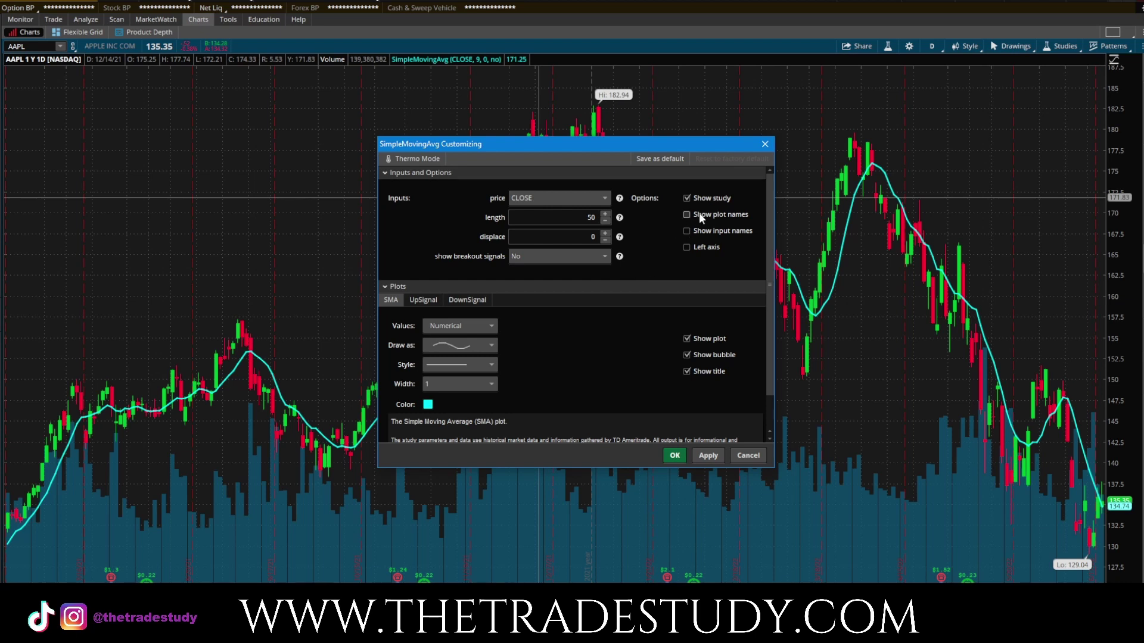
Turn plot names and input names back off and keep the average on the right axis
{"action": "left_click", "coordinate": [699, 231]}
{"action": "left_click", "coordinate": [700, 218]}
{"action": "left_click", "coordinate": [700, 227]}
{"action": "left_click", "coordinate": [686, 247]}
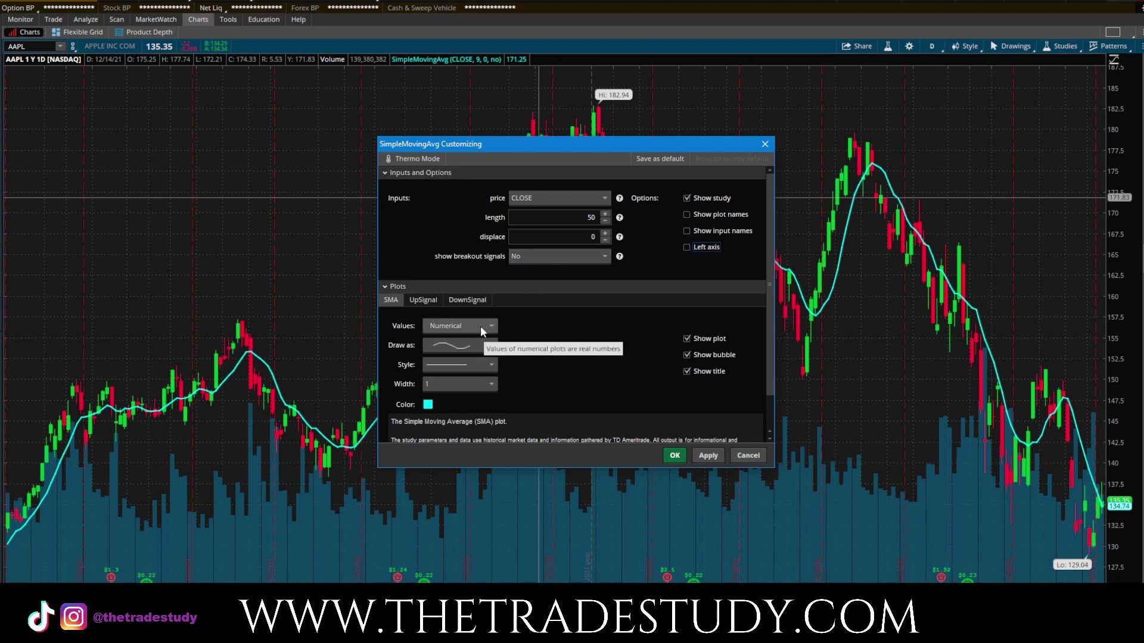
Draw the 50-period average as green dots with width 3, then apply and confirm
{"action": "left_click", "coordinate": [459, 347]}
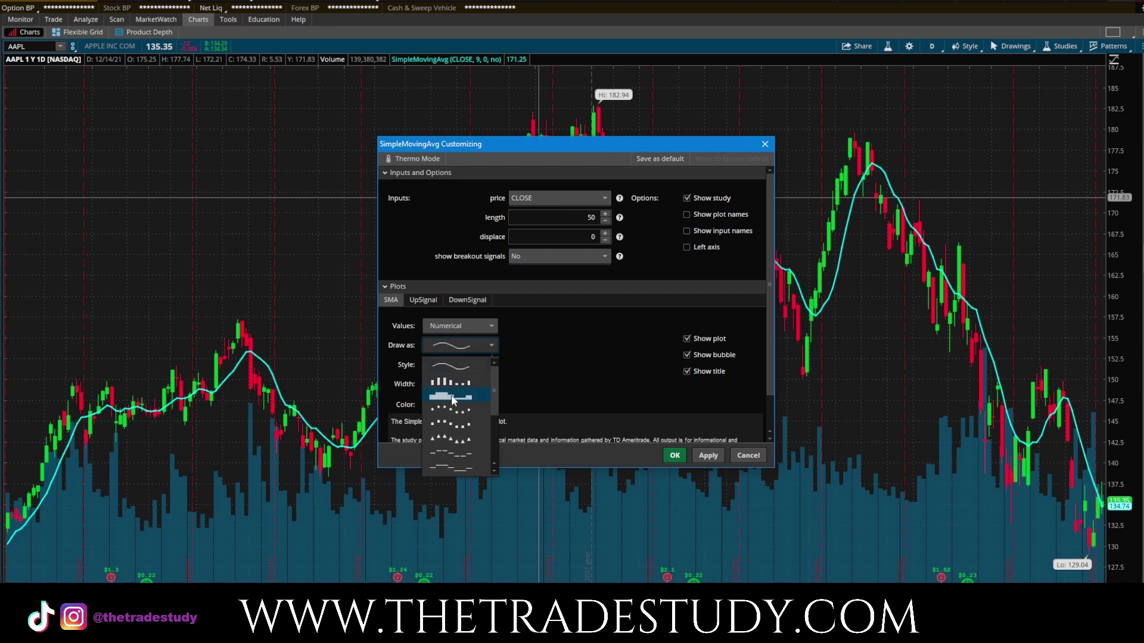
{"action": "left_click", "coordinate": [448, 409]}
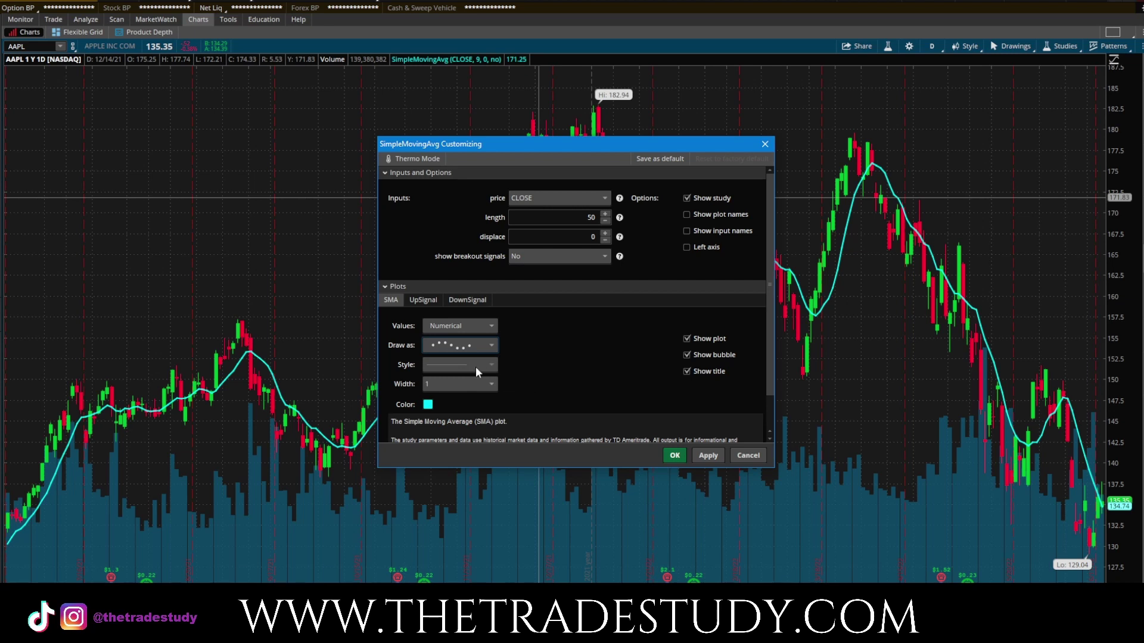
{"action": "left_click", "coordinate": [473, 384]}
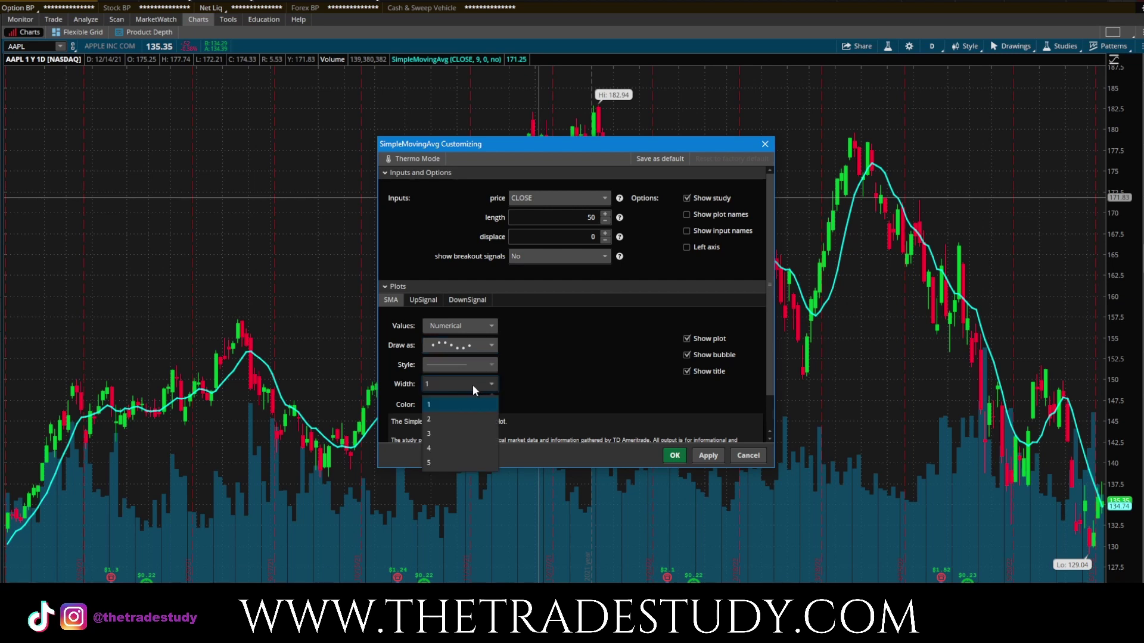
{"action": "left_click", "coordinate": [438, 435]}
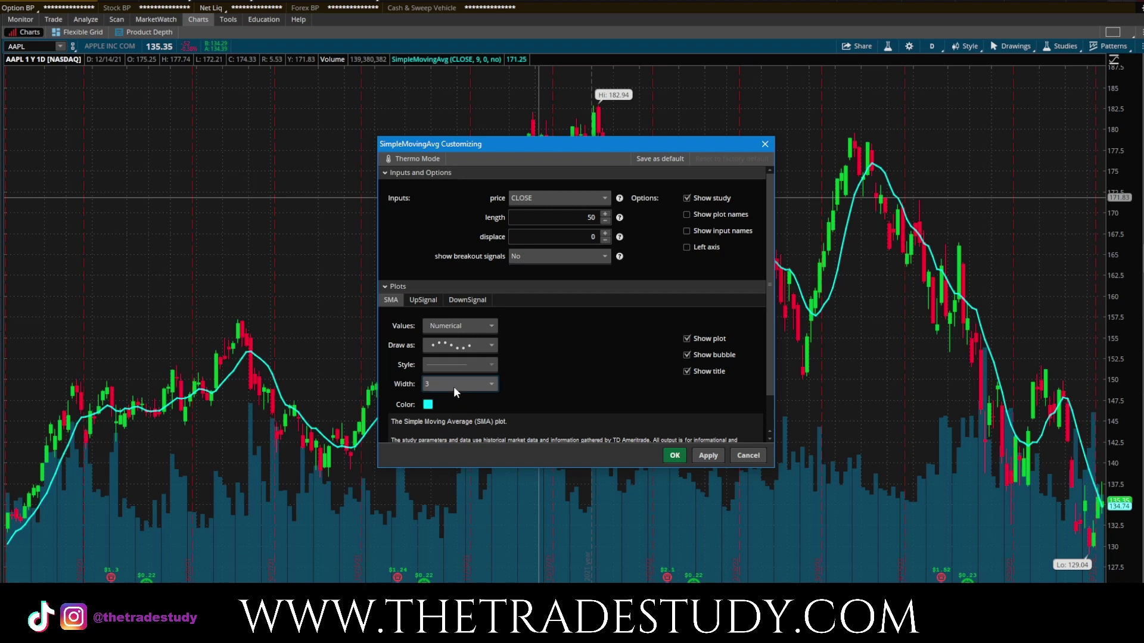
{"action": "left_click", "coordinate": [427, 404]}
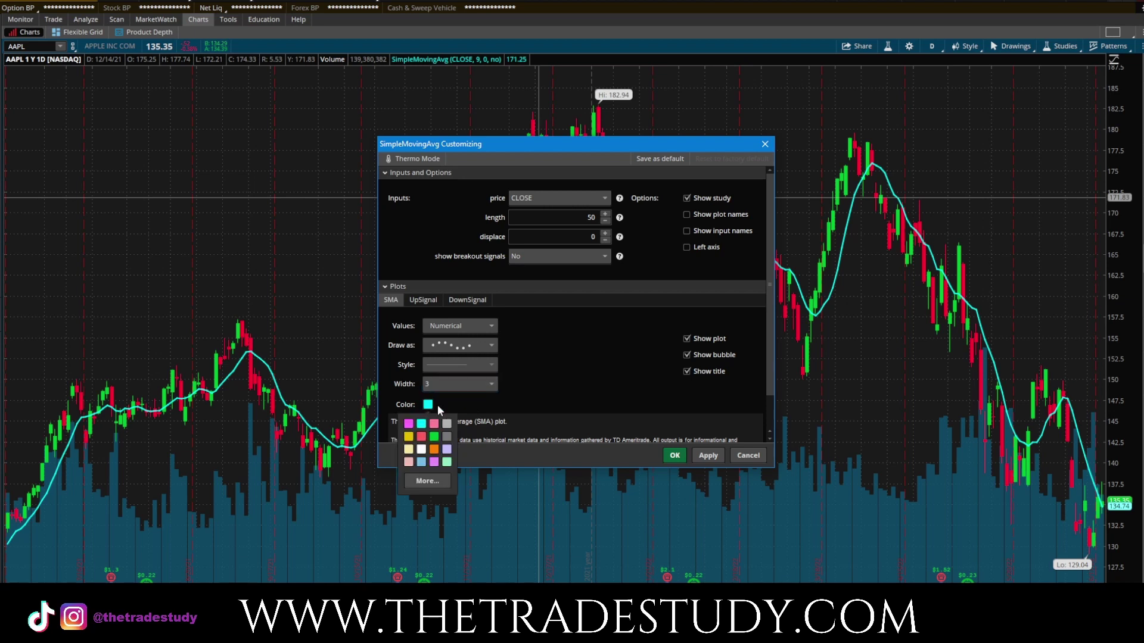
{"action": "left_click", "coordinate": [434, 438]}
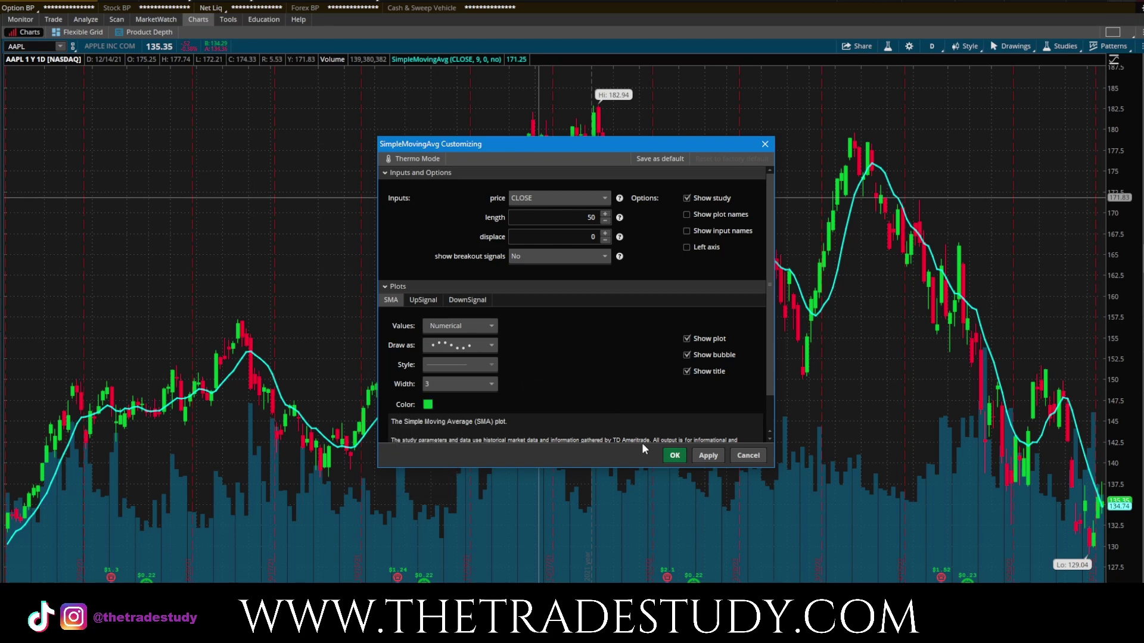
{"action": "left_click", "coordinate": [696, 454]}
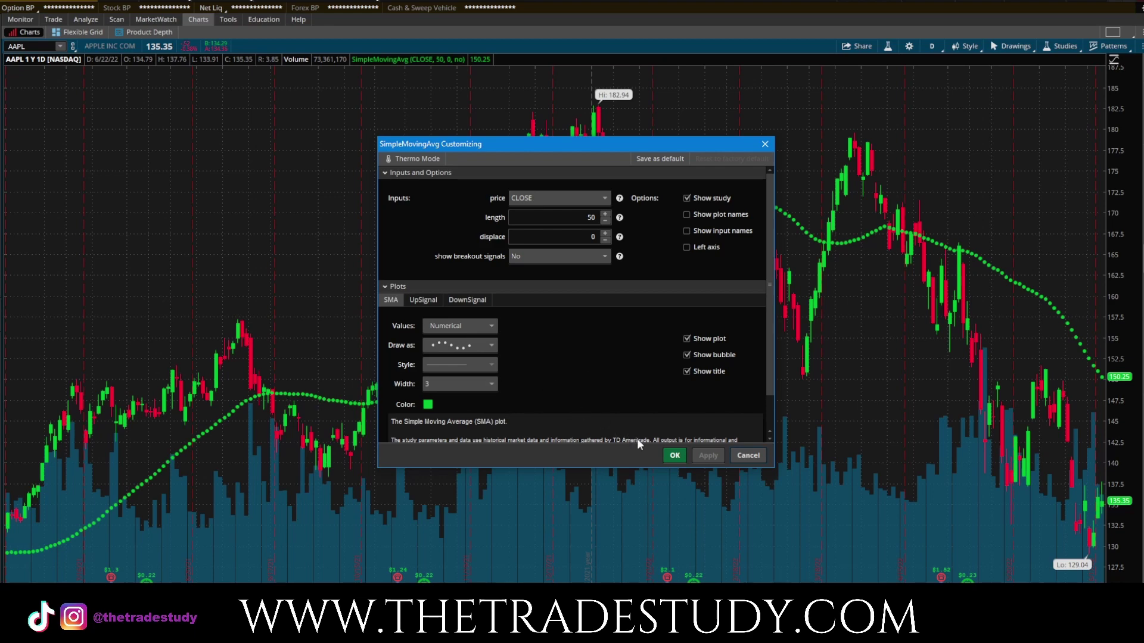
{"action": "left_click", "coordinate": [674, 456]}
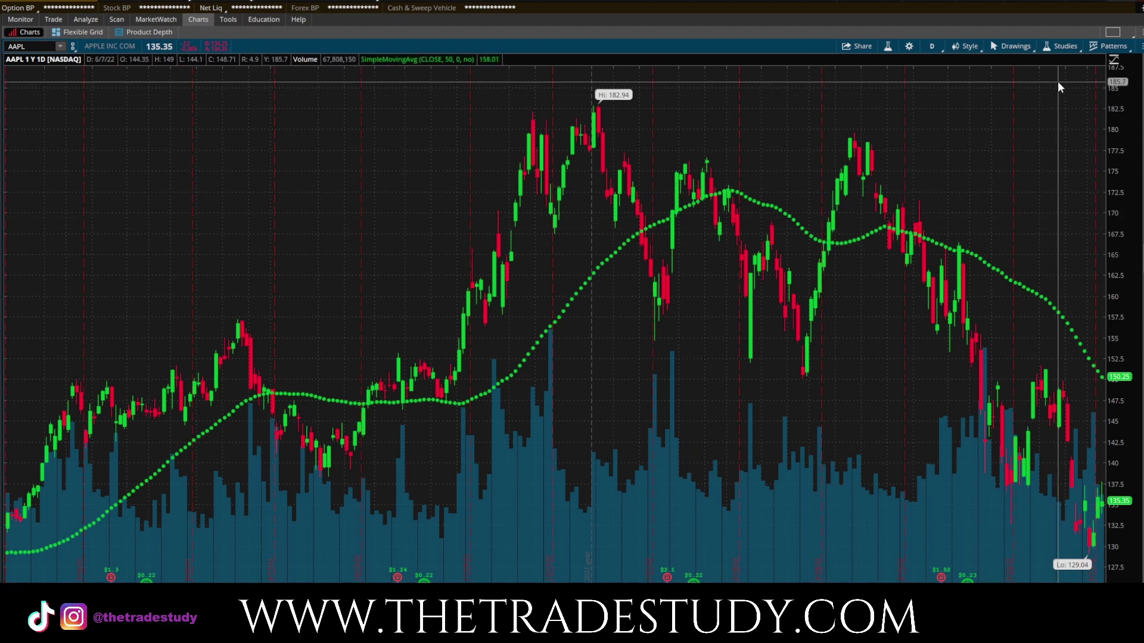
Add a second 9-period SimpleMovingAvg study to the AAPL chart
{"action": "left_click", "coordinate": [1061, 47]}
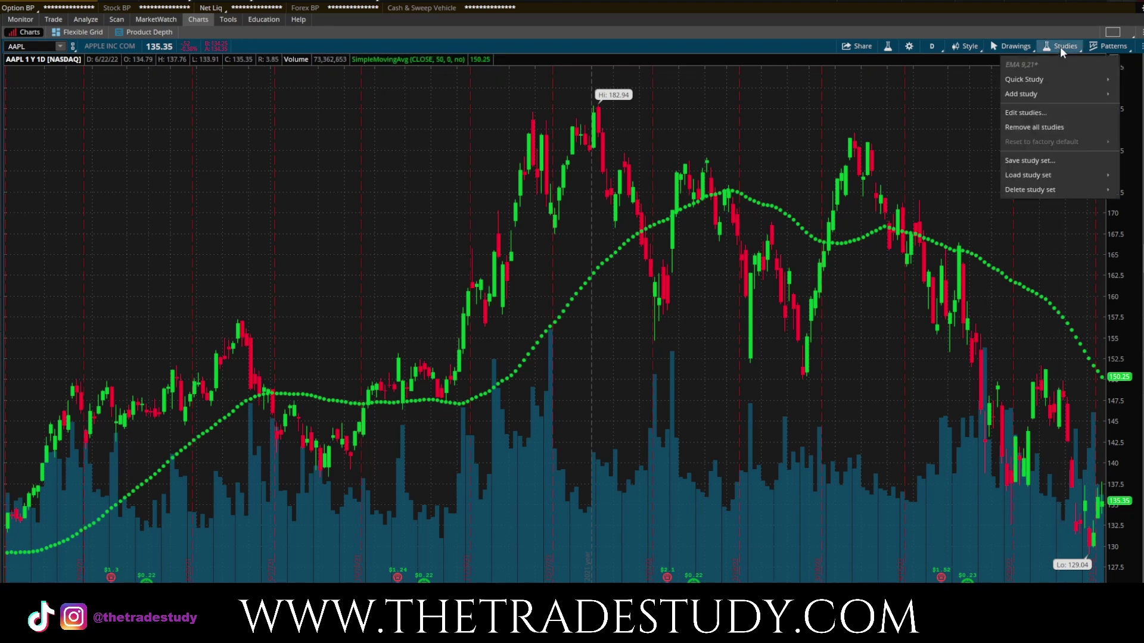
{"action": "mouse_move", "coordinate": [1036, 80]}
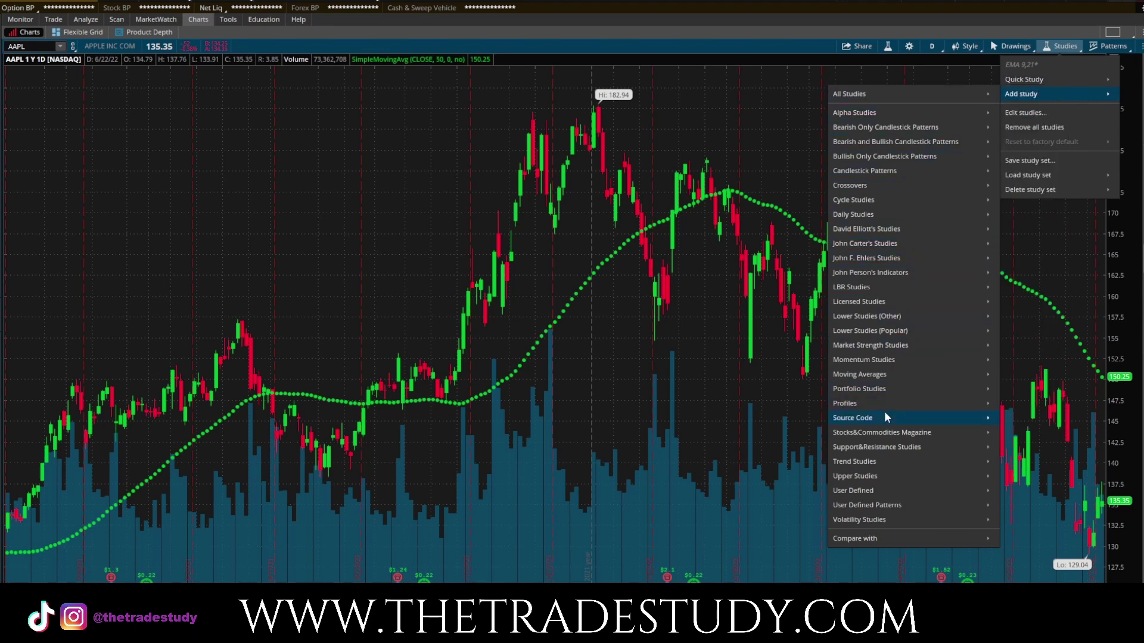
{"action": "mouse_move", "coordinate": [949, 374]}
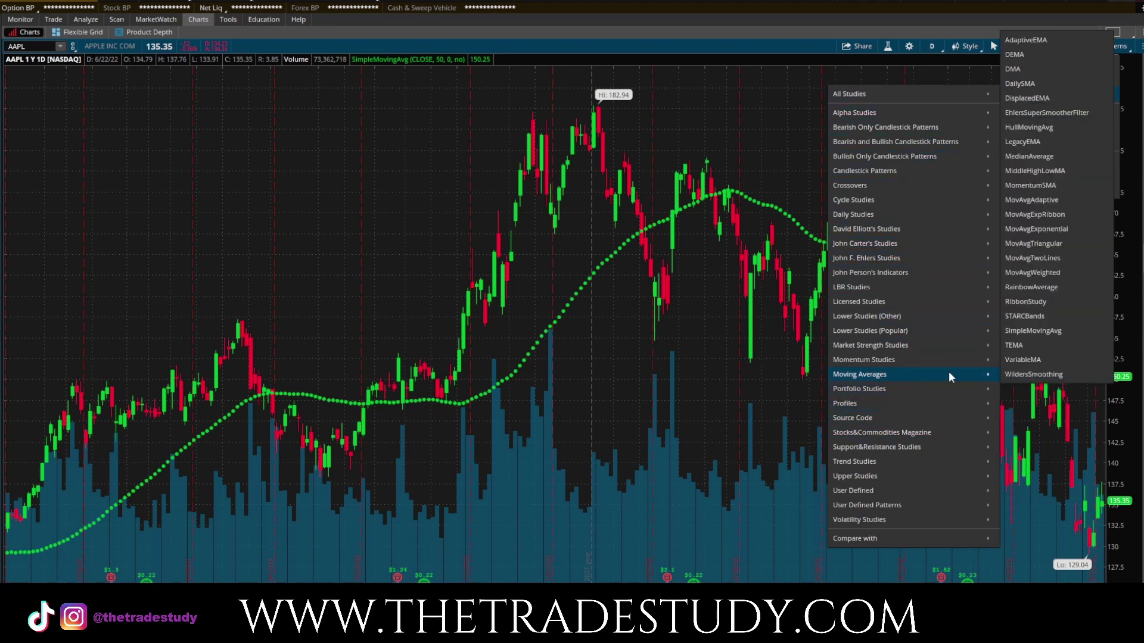
{"action": "left_click", "coordinate": [1043, 334]}
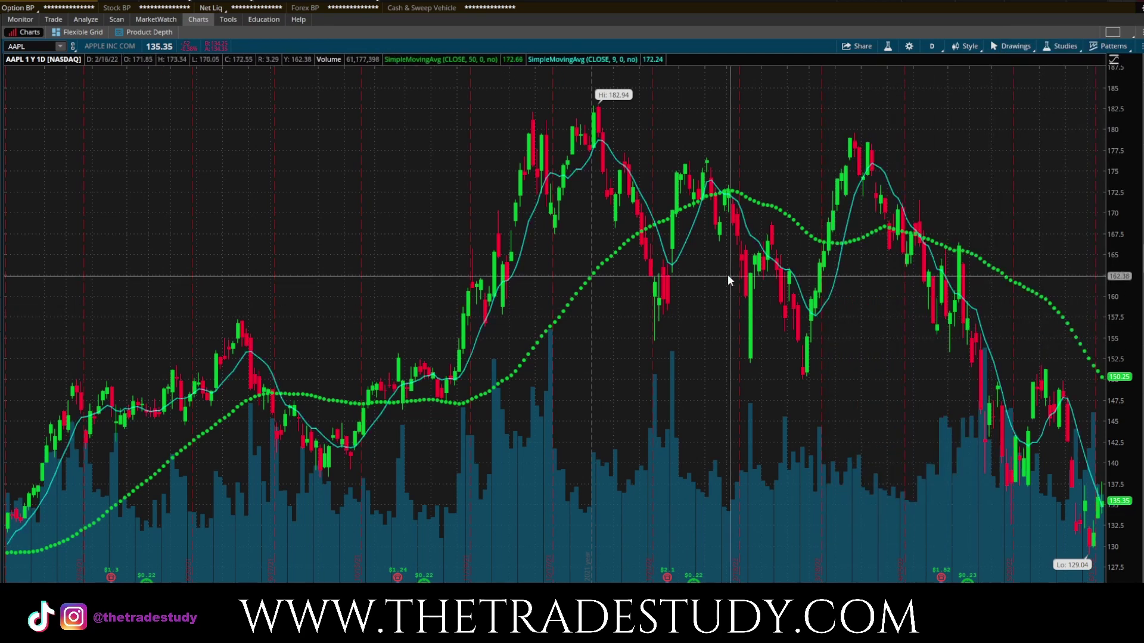
Open the new cyan average's settings and set its length to 200
{"action": "right_click", "coordinate": [582, 165]}
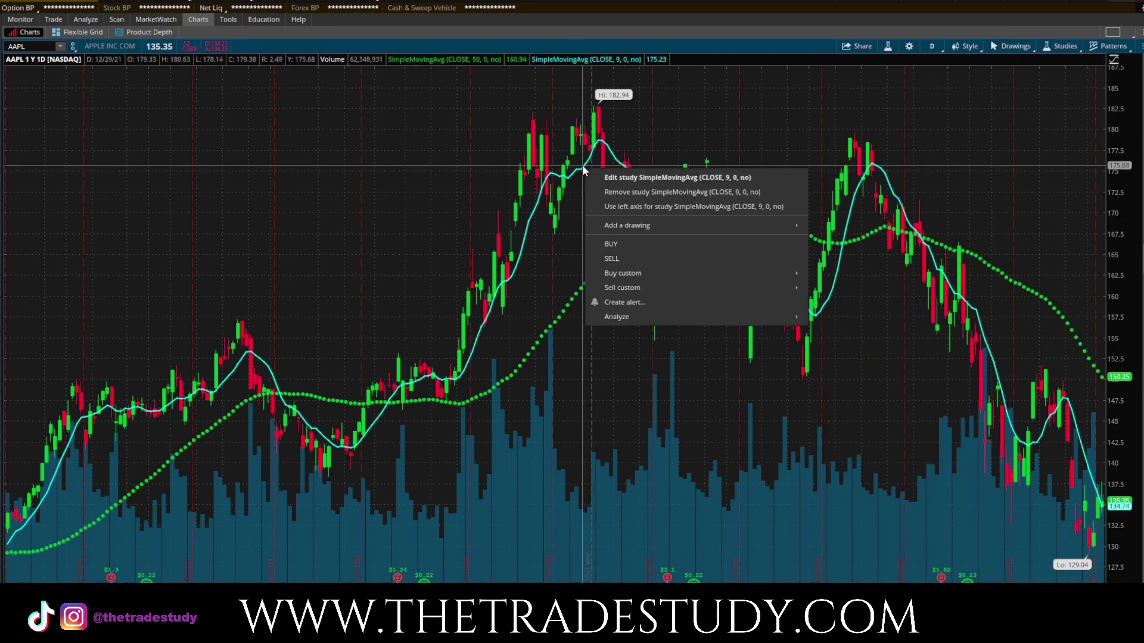
{"action": "left_click", "coordinate": [623, 177]}
{"action": "left_click", "coordinate": [576, 215]}
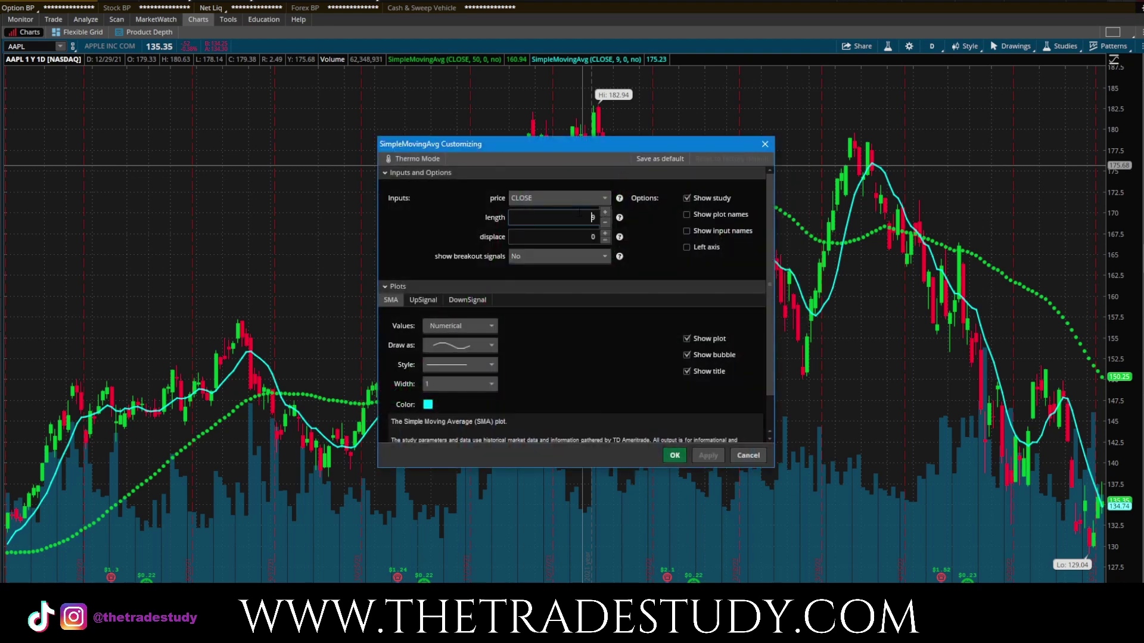
{"action": "type", "text": "200"}
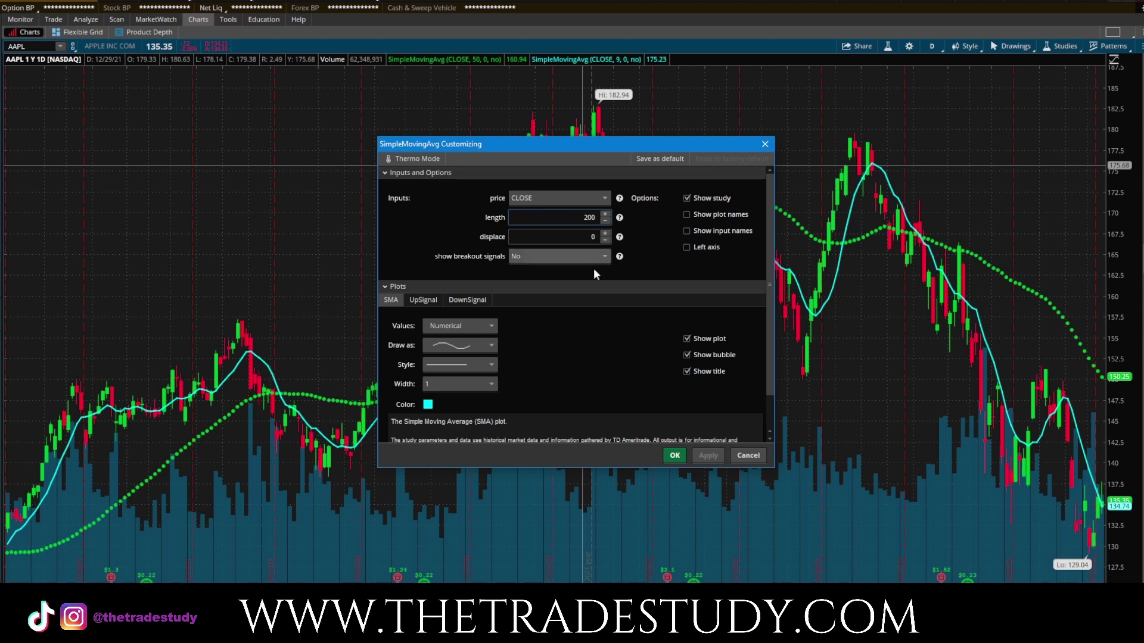
Draw the 200-period average as yellow dots with width 3, then apply and confirm
{"action": "left_click", "coordinate": [449, 351]}
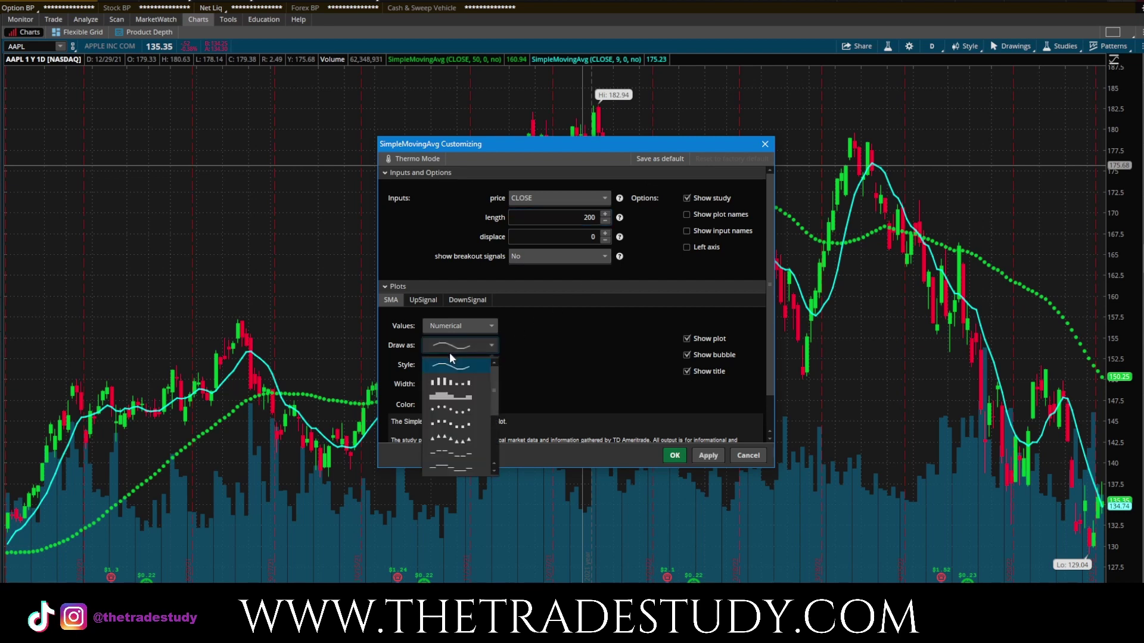
{"action": "left_click", "coordinate": [449, 409]}
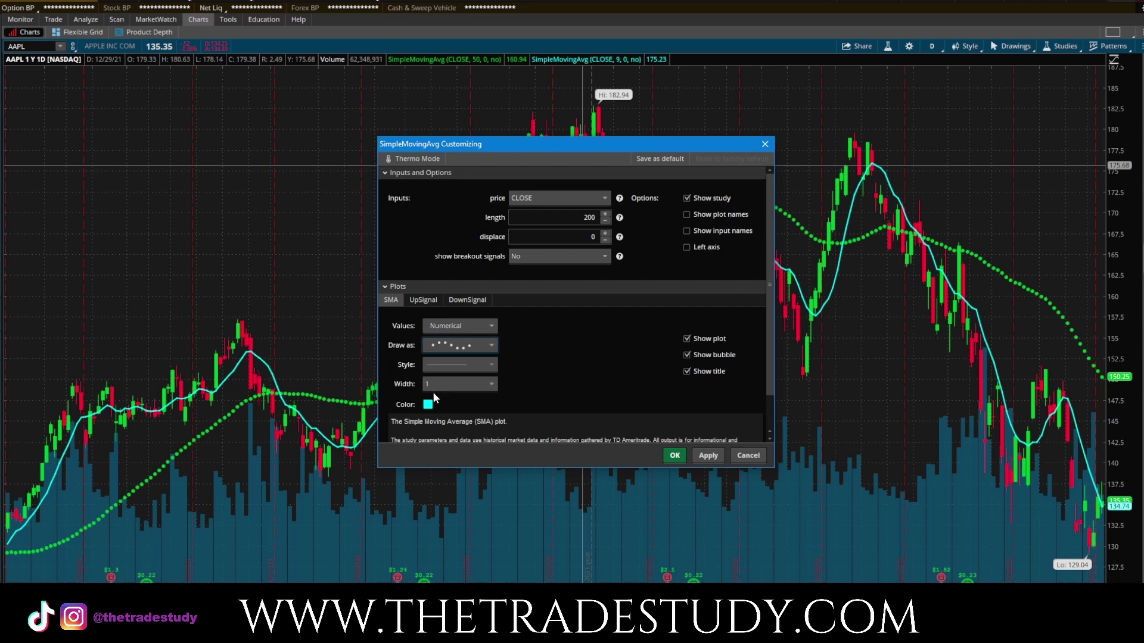
{"action": "left_click", "coordinate": [446, 385]}
{"action": "left_click", "coordinate": [433, 433]}
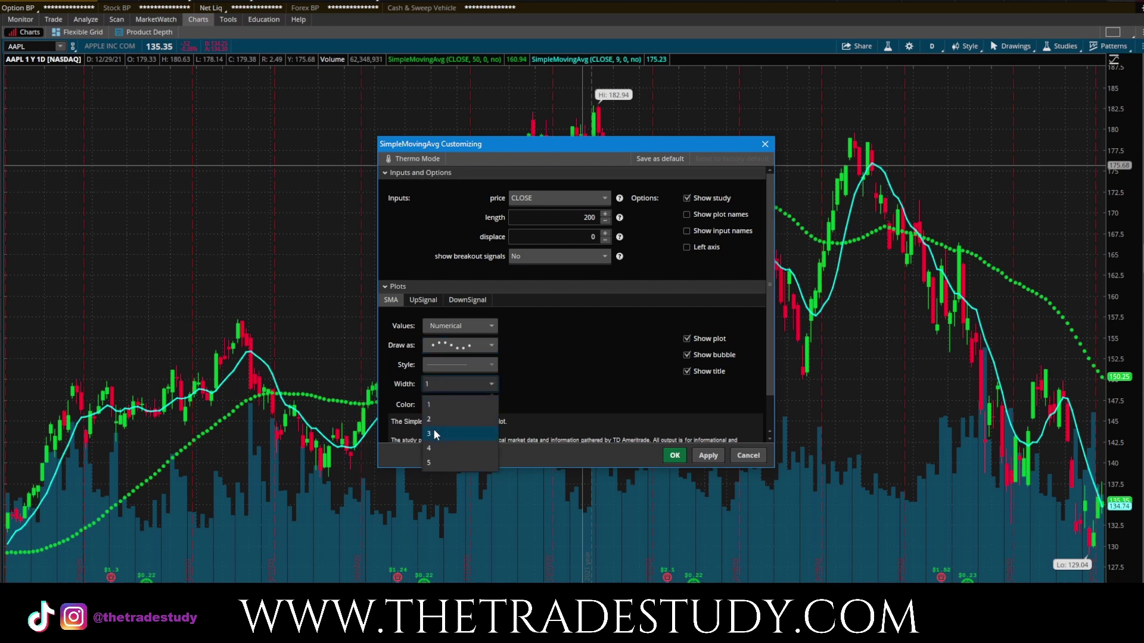
{"action": "left_click", "coordinate": [428, 405]}
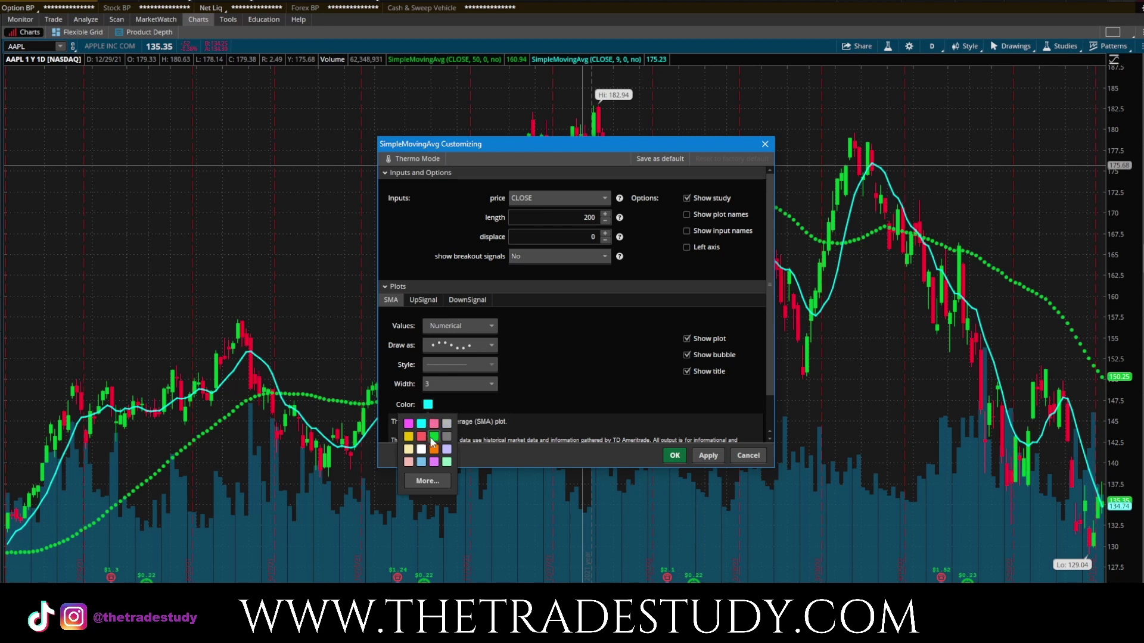
{"action": "left_click", "coordinate": [410, 438]}
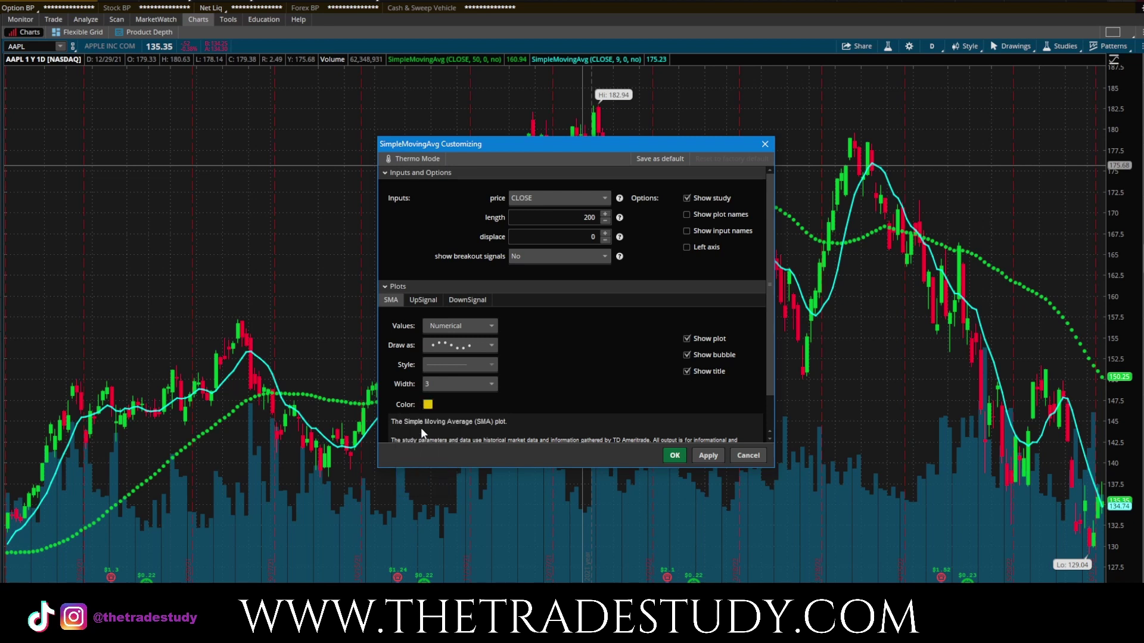
{"action": "left_click", "coordinate": [699, 458]}
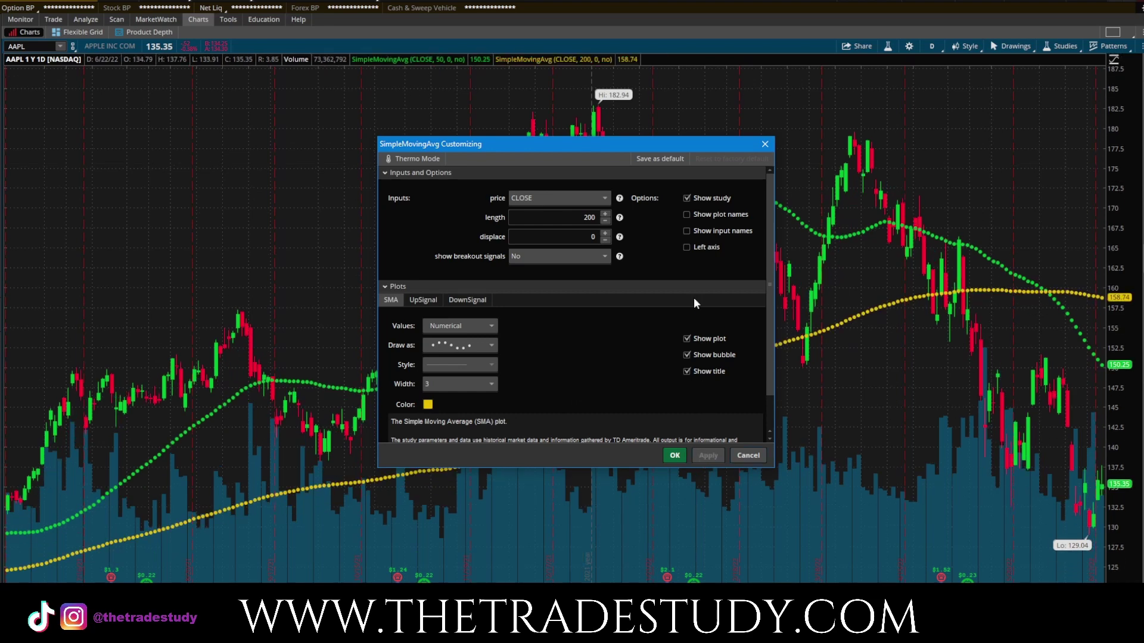
{"action": "left_click", "coordinate": [666, 455]}
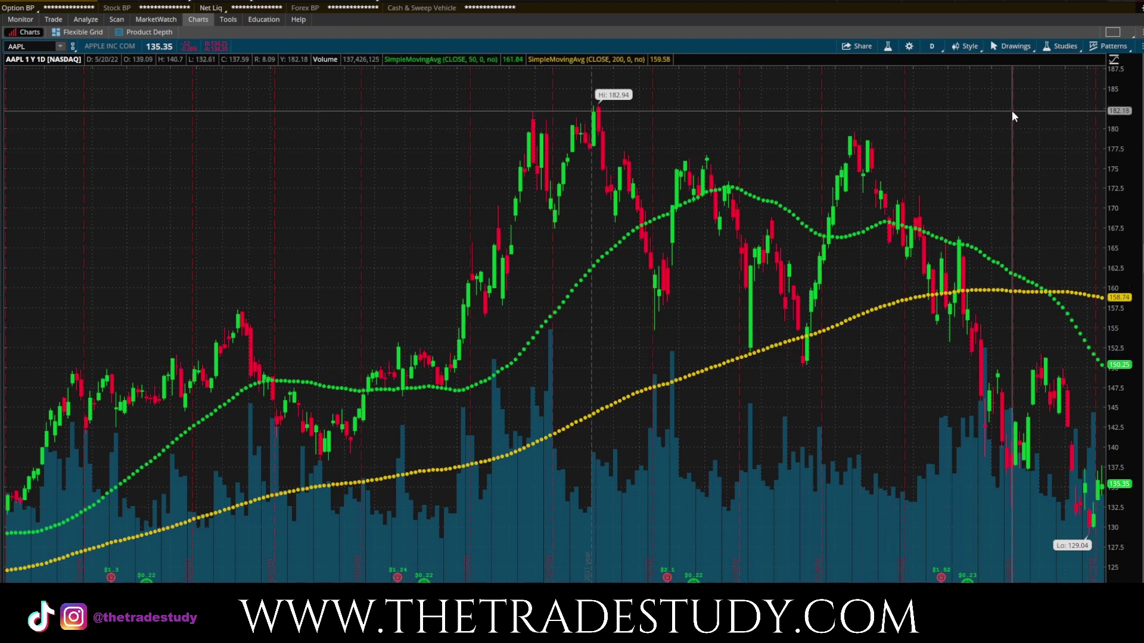
Save the current averages as a study set named 'SMA 50,200'
{"action": "left_click", "coordinate": [1061, 48]}
{"action": "mouse_move", "coordinate": [1059, 178]}
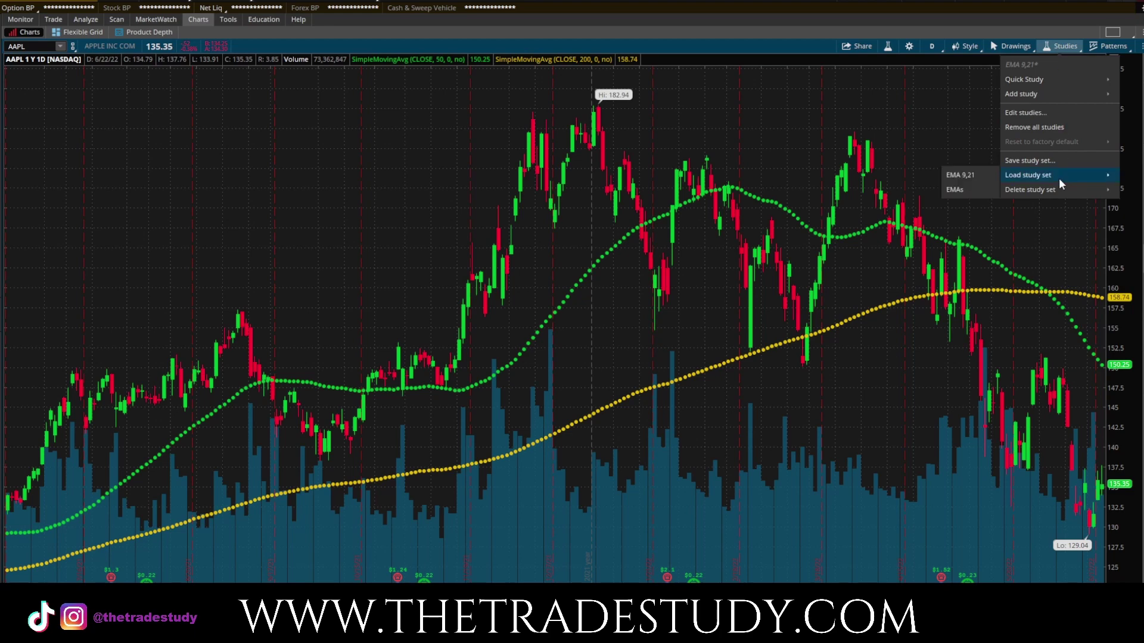
{"action": "left_click", "coordinate": [1031, 159]}
{"action": "key", "text": "BackSpace"}
{"action": "type", "text": "SMA 50,200"}
{"action": "key", "text": "Return"}
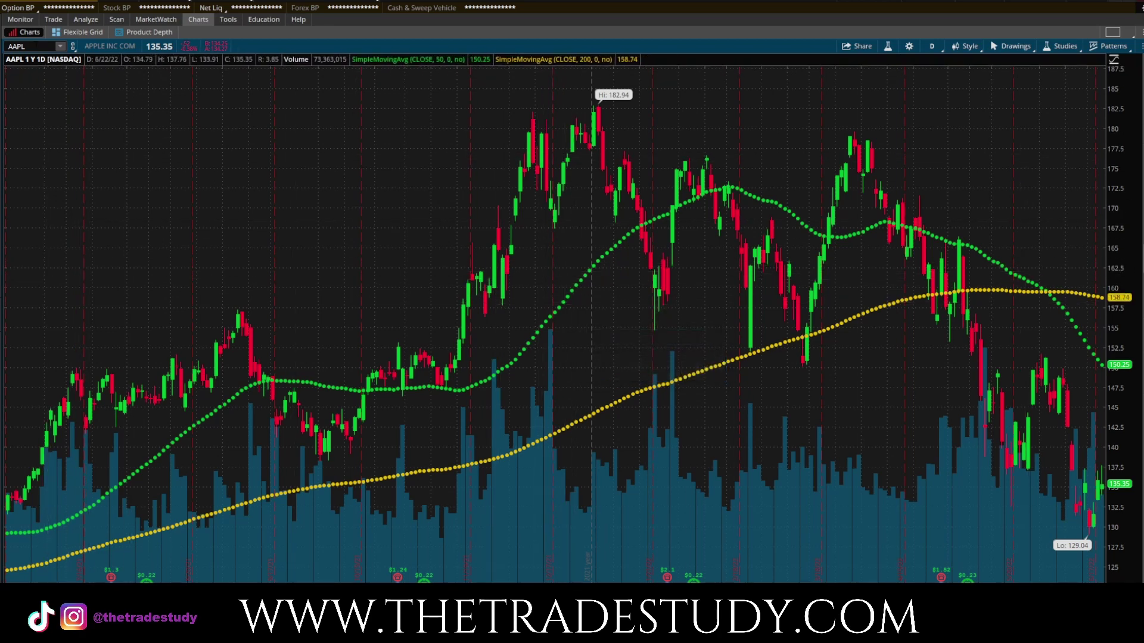
Remove the green 50-period average from the chart
{"action": "right_click", "coordinate": [515, 364]}
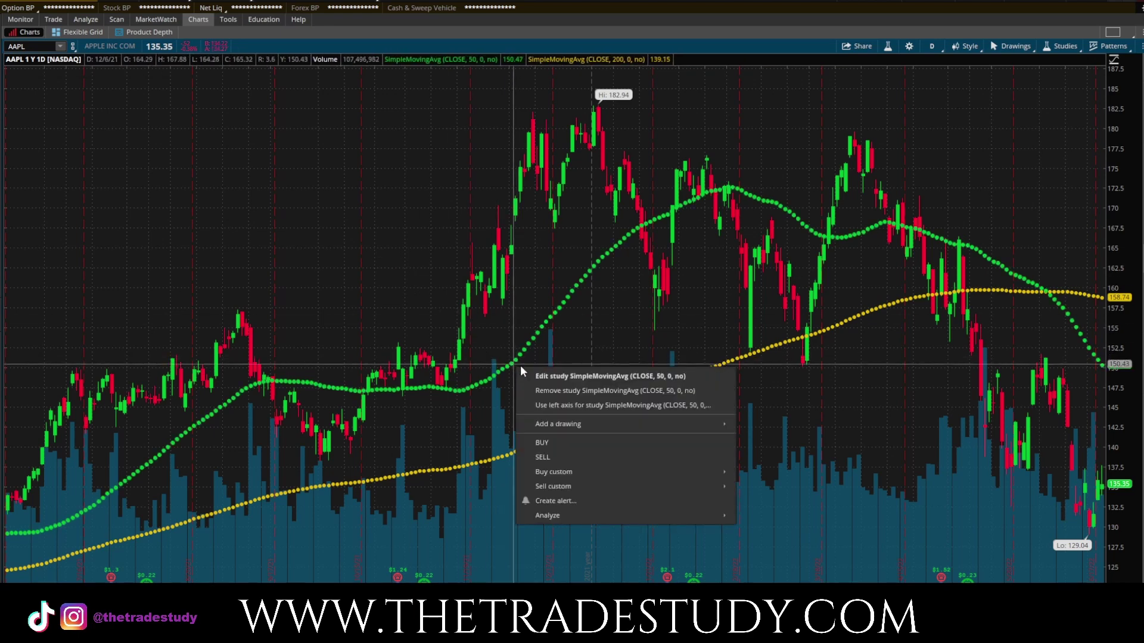
{"action": "left_click", "coordinate": [545, 393]}
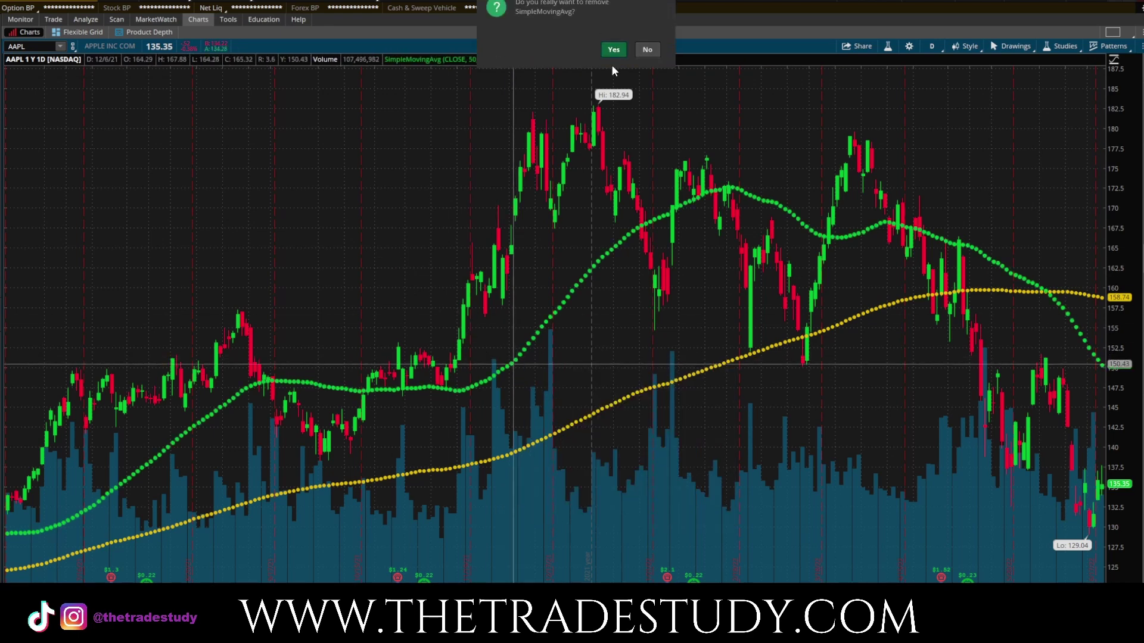
{"action": "left_click", "coordinate": [612, 45]}
Remove the yellow 200-period average from the chart
{"action": "right_click", "coordinate": [584, 417]}
{"action": "right_click", "coordinate": [573, 423]}
{"action": "right_click", "coordinate": [573, 423]}
{"action": "right_click", "coordinate": [572, 423]}
{"action": "left_click", "coordinate": [607, 452]}
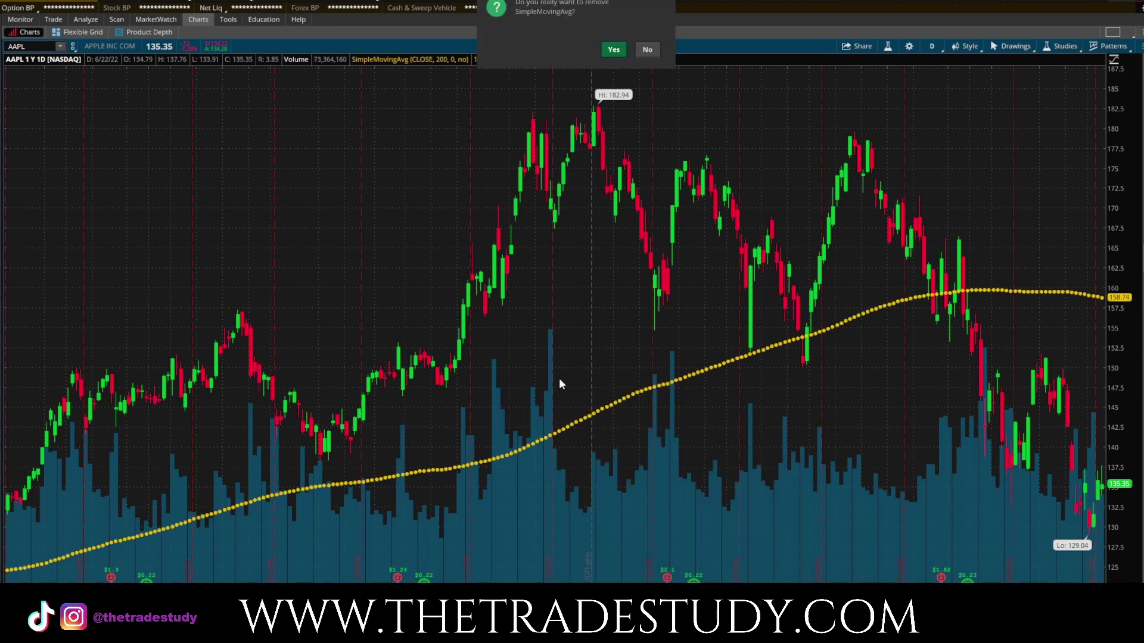
{"action": "left_click", "coordinate": [620, 53]}
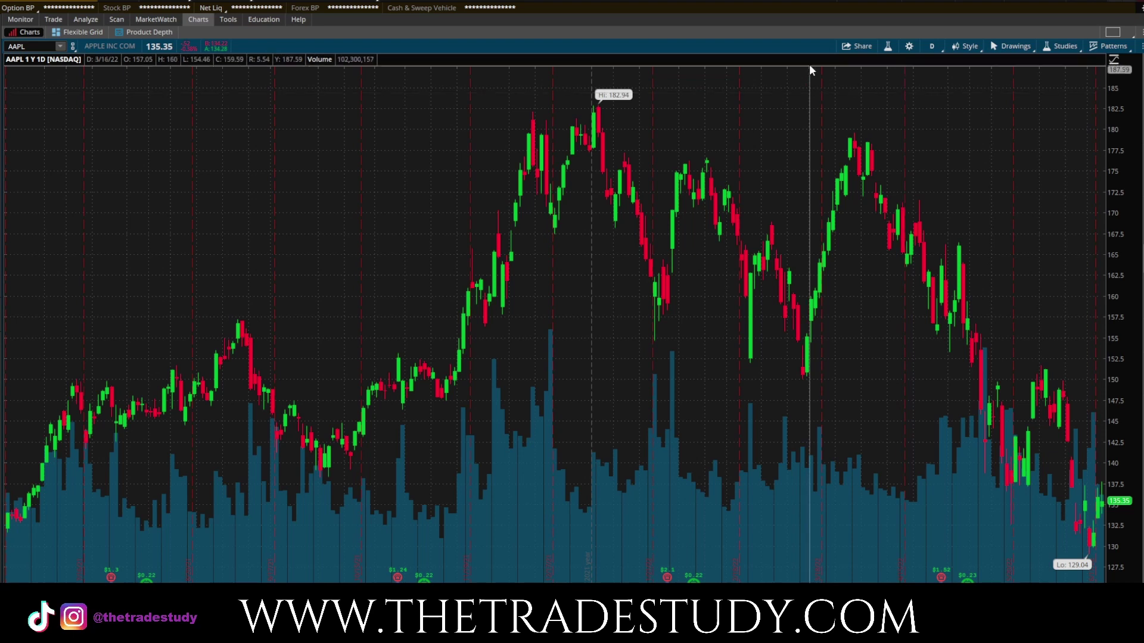
Load the saved 'SMA 50,200' study set to restore both dotted averages
{"action": "left_click", "coordinate": [1064, 47]}
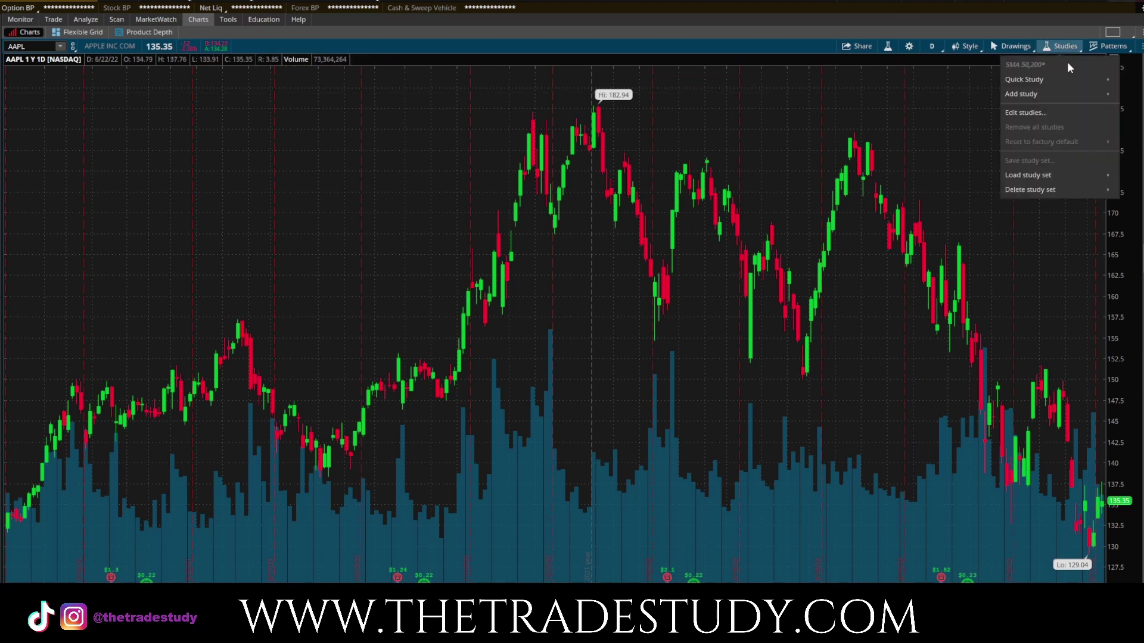
{"action": "mouse_move", "coordinate": [1052, 177]}
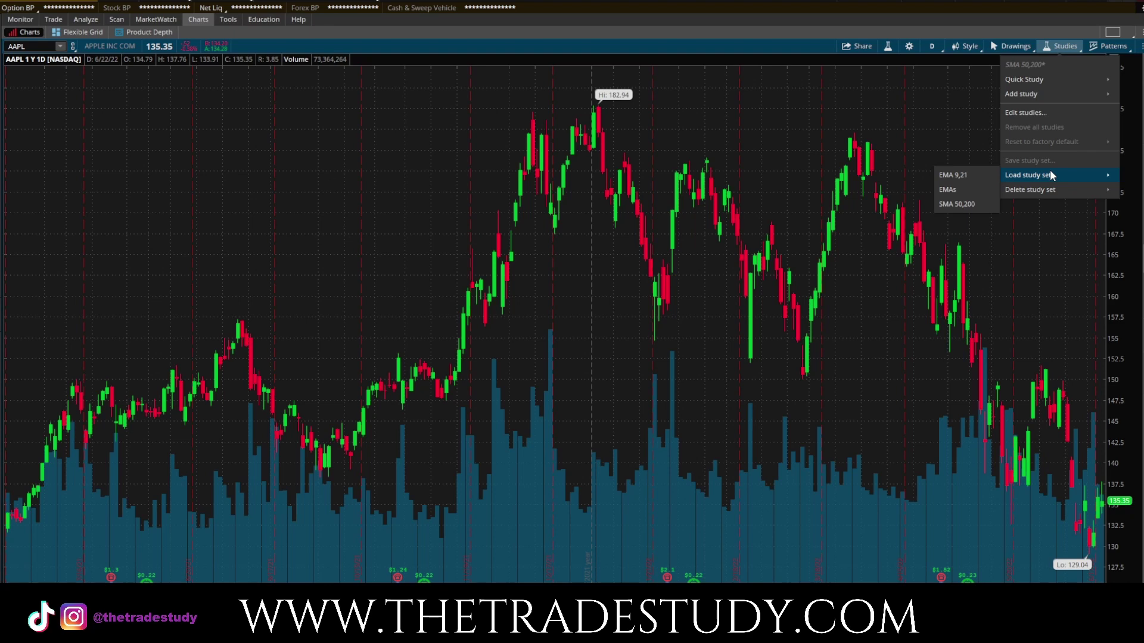
{"action": "left_click", "coordinate": [957, 206]}
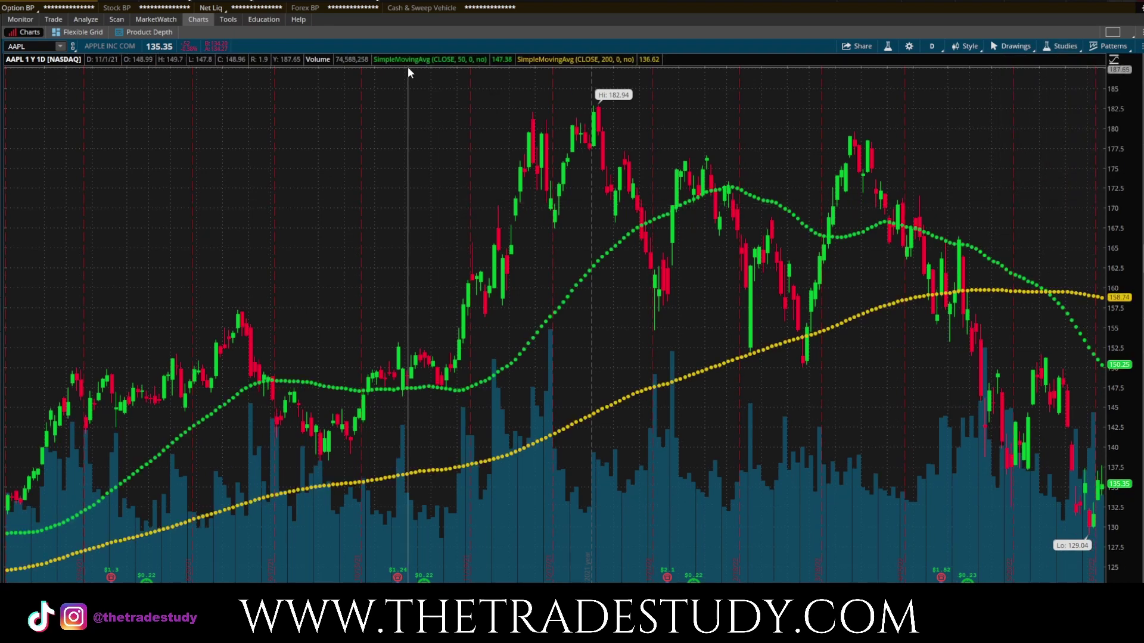